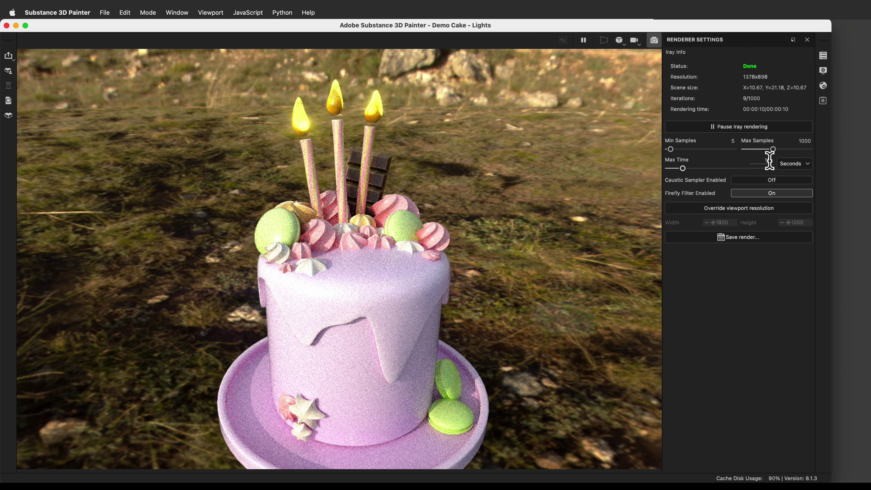
pyautogui.click(805, 164)
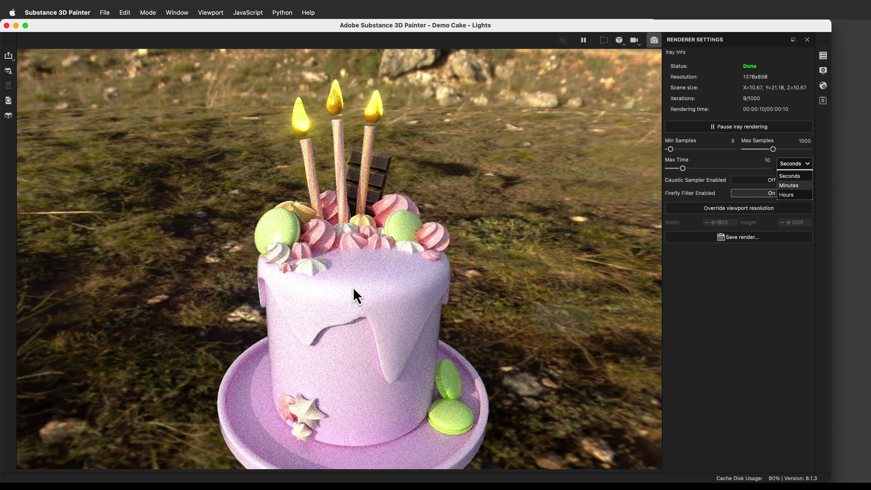
pyautogui.click(266, 334)
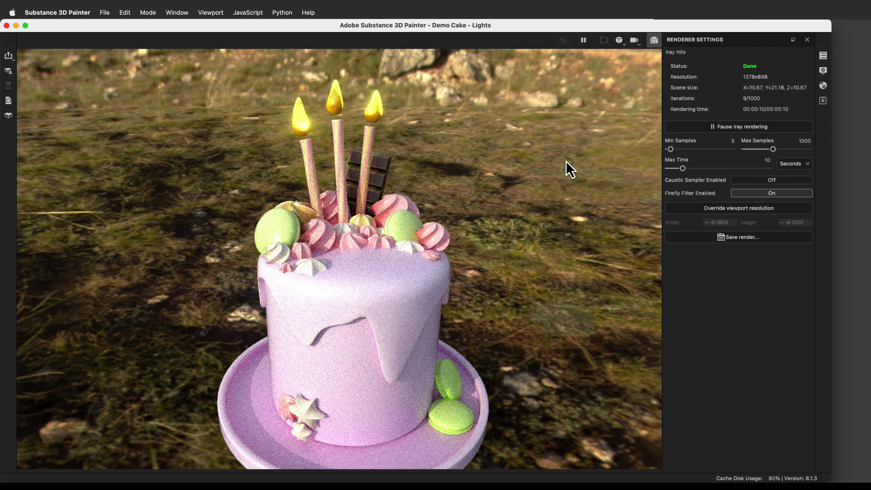
# - Try the Canopus Ground environment map, then switch the cake's lighting to Bonifacio Street
pyautogui.click(825, 73)
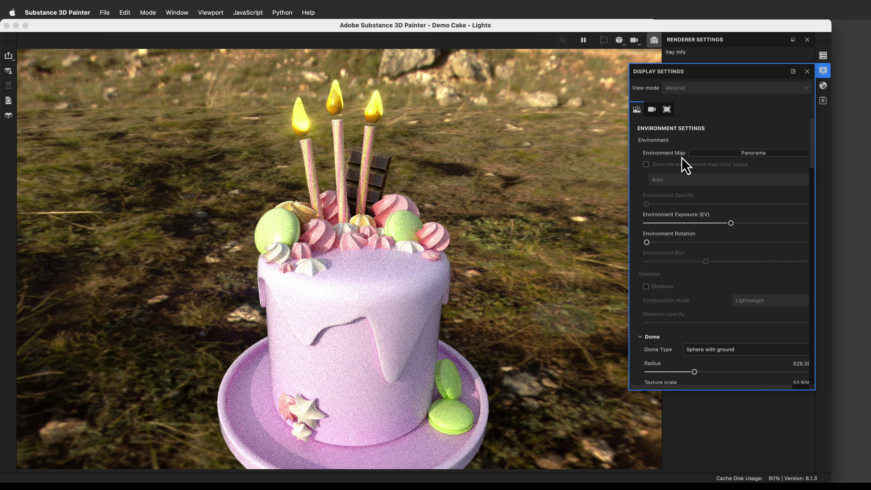
pyautogui.click(753, 155)
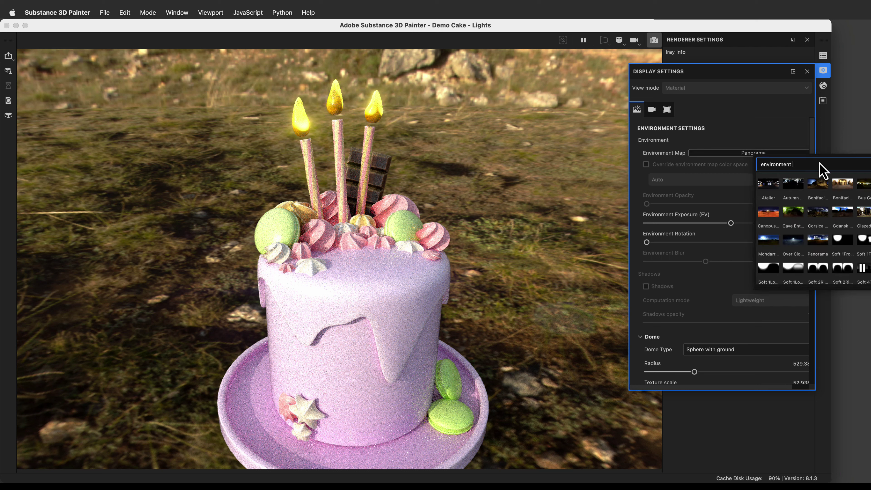
pyautogui.moveTo(832, 185)
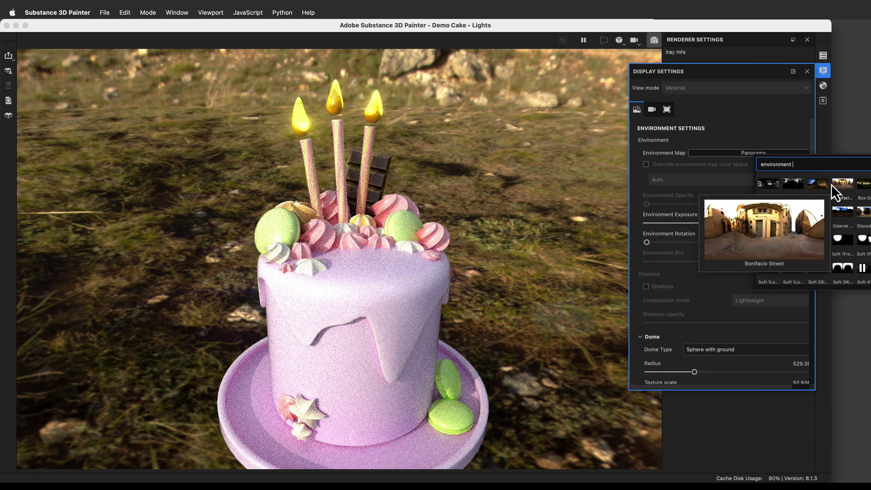
pyautogui.moveTo(836, 212)
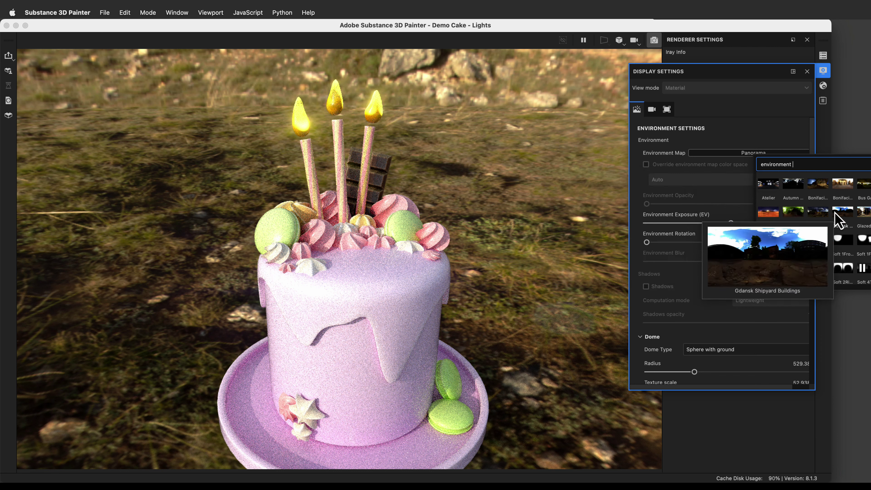
pyautogui.moveTo(769, 212)
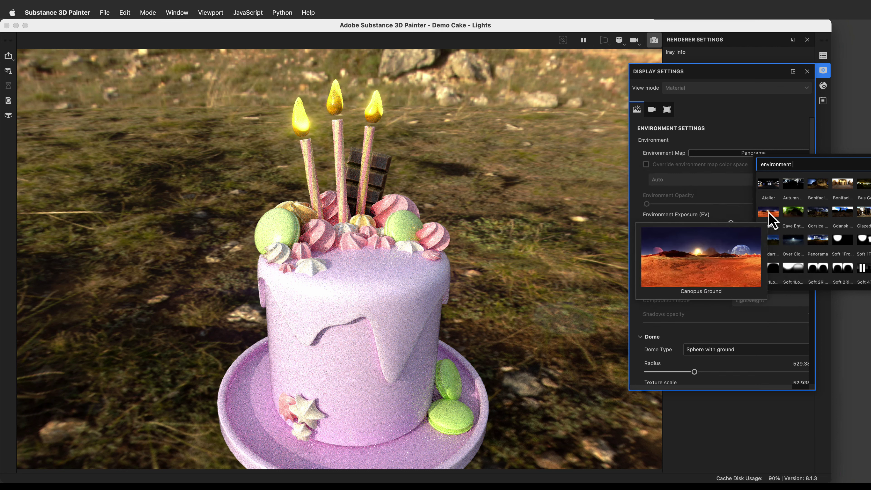
pyautogui.click(770, 213)
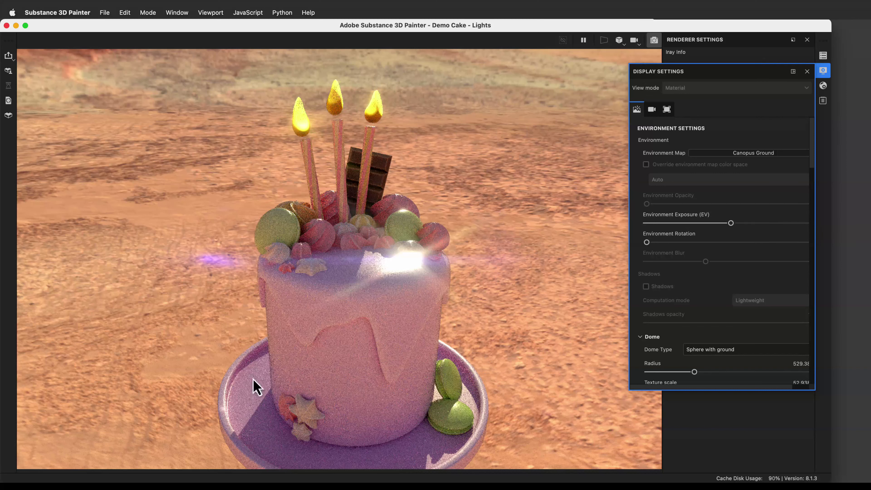
pyautogui.click(745, 154)
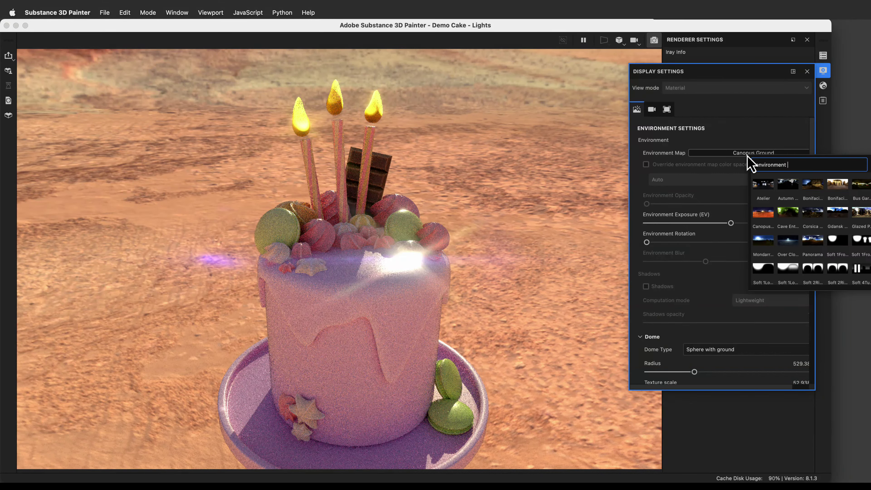
pyautogui.click(838, 187)
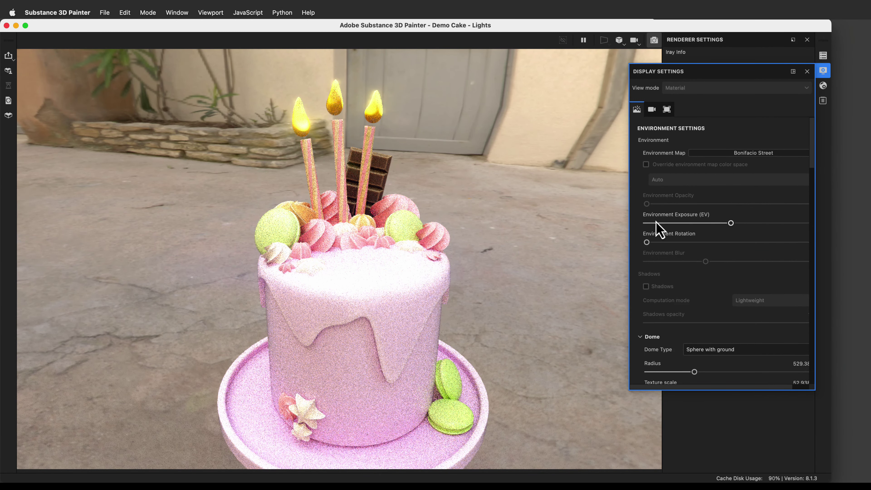
# - Dim the Bonifacio Street environment exposure to -1.22 EV and rotate the environment to 45°
pyautogui.moveTo(699, 387); pyautogui.dragTo(724, 387)
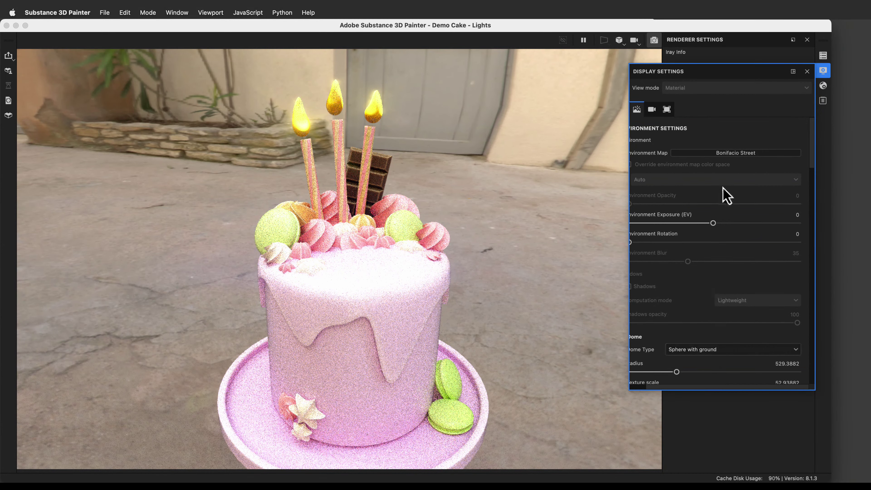
pyautogui.click(714, 224)
pyautogui.moveTo(699, 224); pyautogui.dragTo(698, 224)
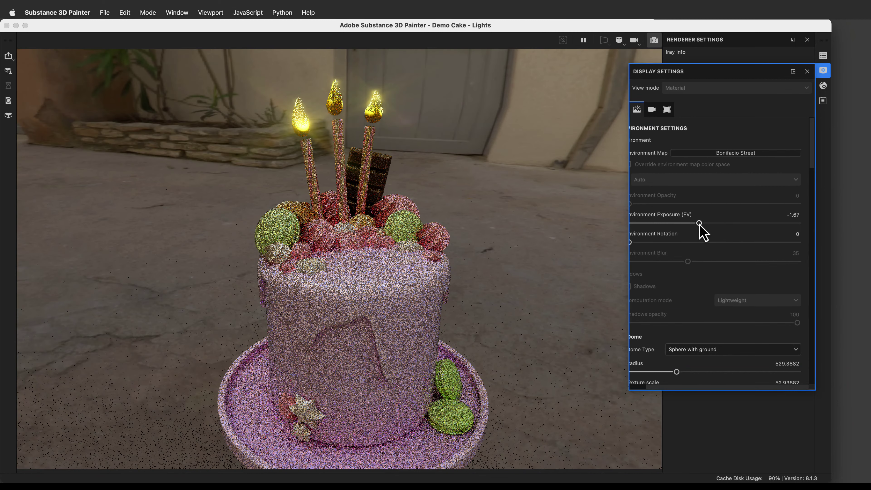
pyautogui.click(700, 225)
pyautogui.moveTo(699, 226); pyautogui.dragTo(700, 226)
pyautogui.click(702, 224)
pyautogui.scroll(3, 793, 221)
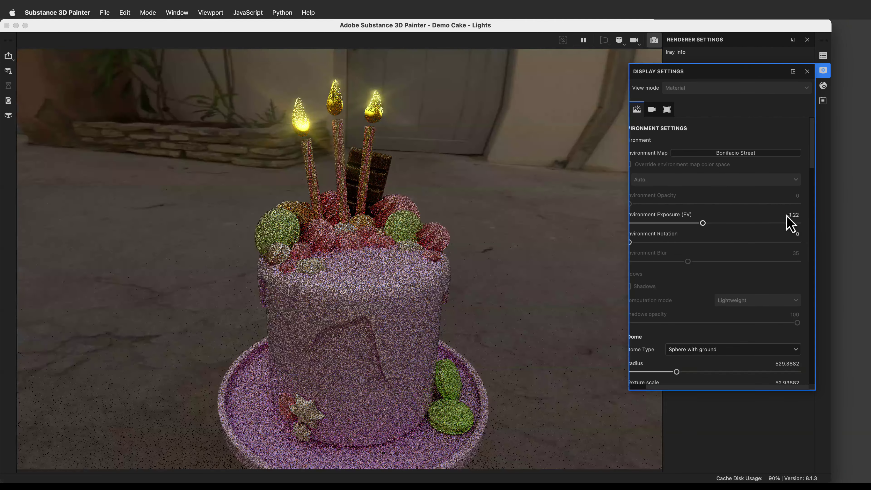
pyautogui.click(789, 215)
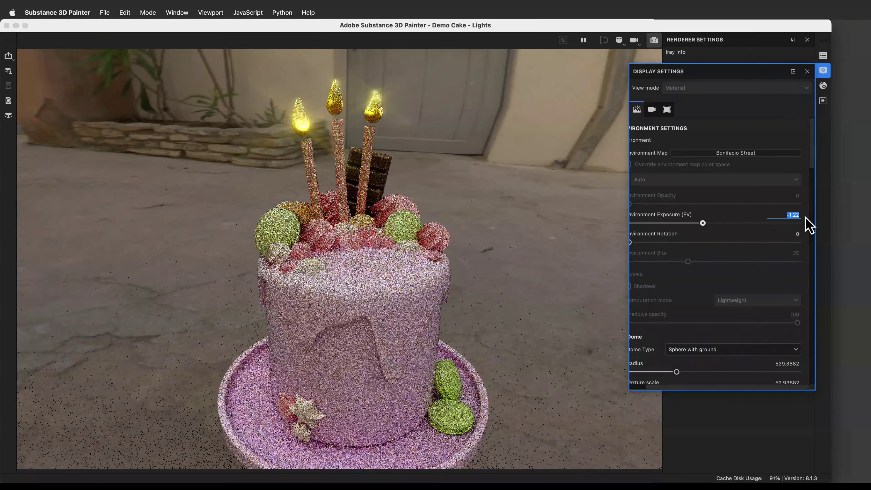
pyautogui.scroll(-10, 721, 274)
pyautogui.moveTo(728, 336); pyautogui.dragTo(721, 335)
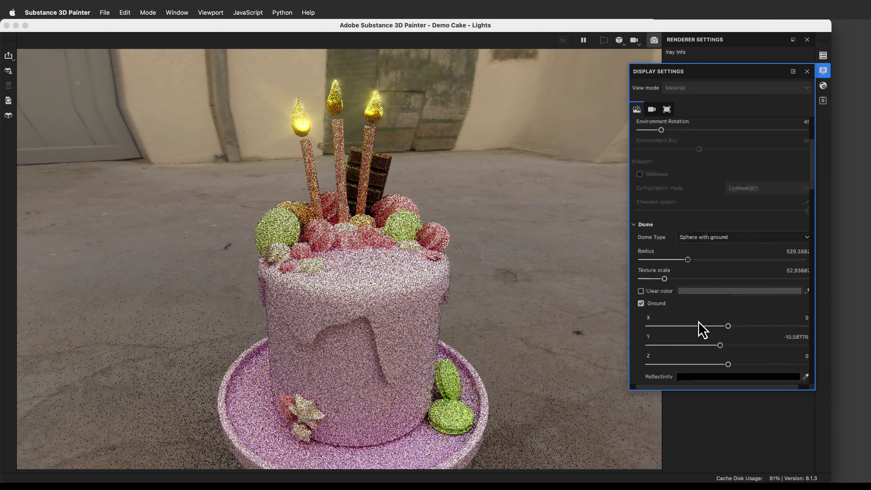
# - Enable the dome clear color and set it to near-black #252323 behind the cake
pyautogui.scroll(-1, 691, 321)
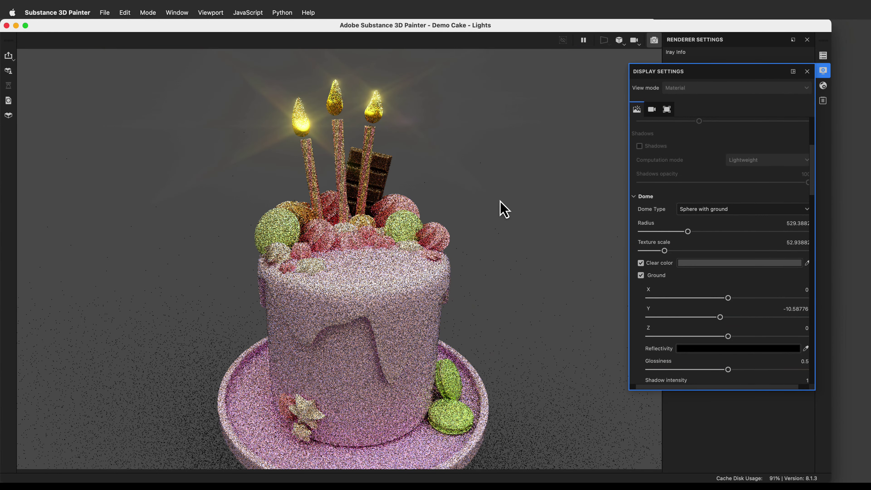
pyautogui.click(709, 263)
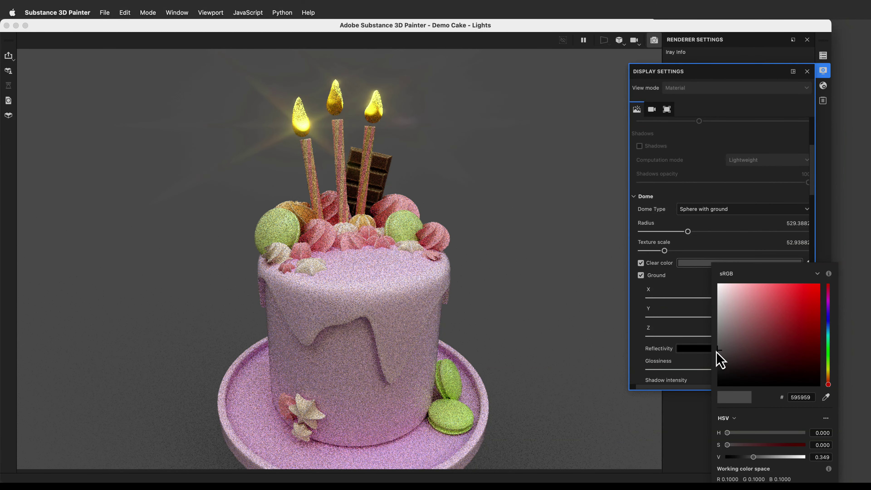
pyautogui.click(721, 354)
pyautogui.moveTo(724, 371); pyautogui.dragTo(723, 371)
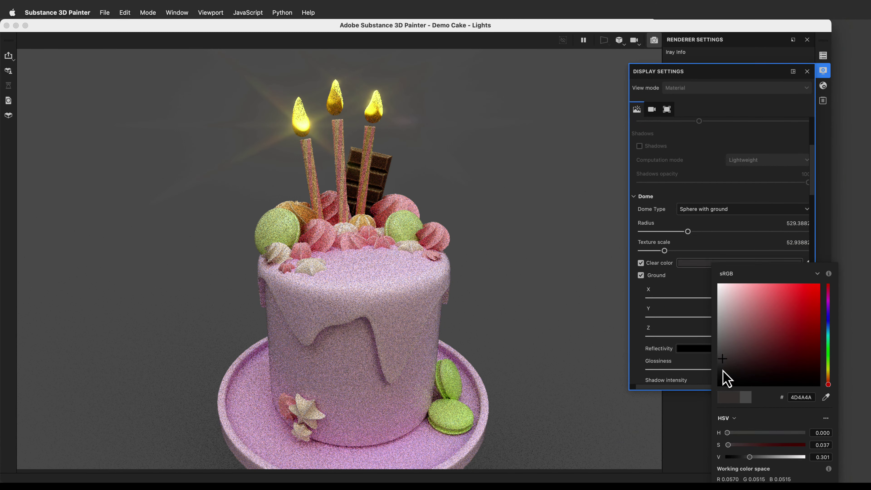
pyautogui.click(723, 370)
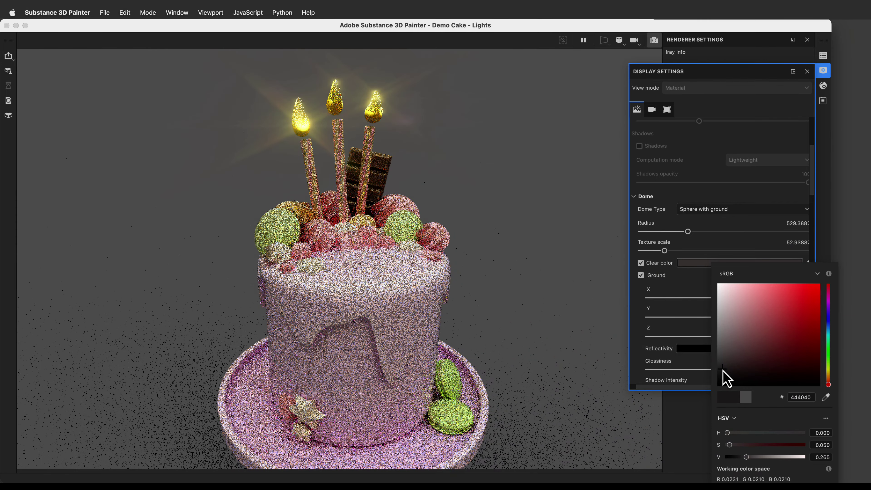
pyautogui.click(721, 374)
pyautogui.click(722, 375)
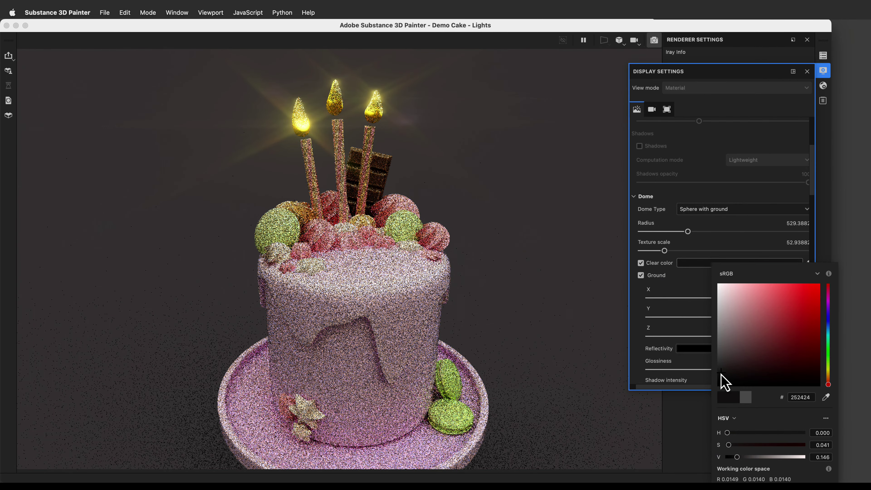
pyautogui.click(722, 375)
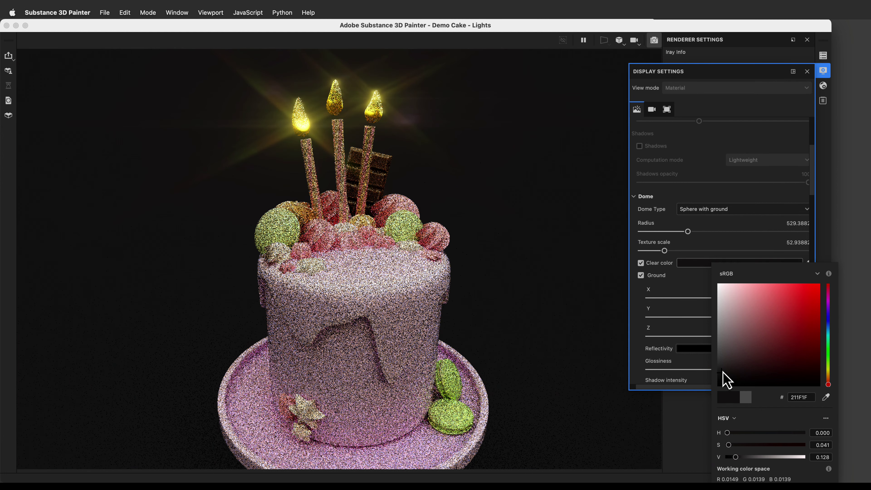
pyautogui.click(722, 372)
pyautogui.click(671, 284)
# - Move the ground plane to X -48.70371 and orbit to a raised side view of cake and pedestal
pyautogui.moveTo(678, 298); pyautogui.dragTo(684, 299)
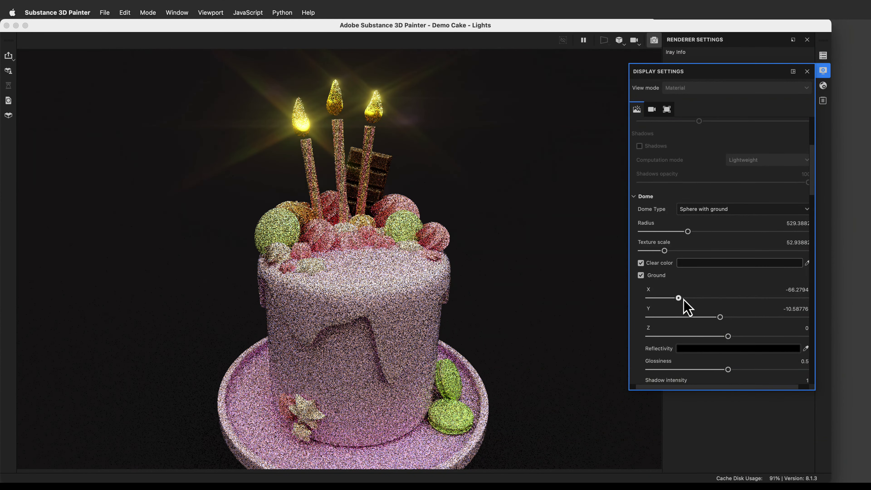
pyautogui.click(691, 303)
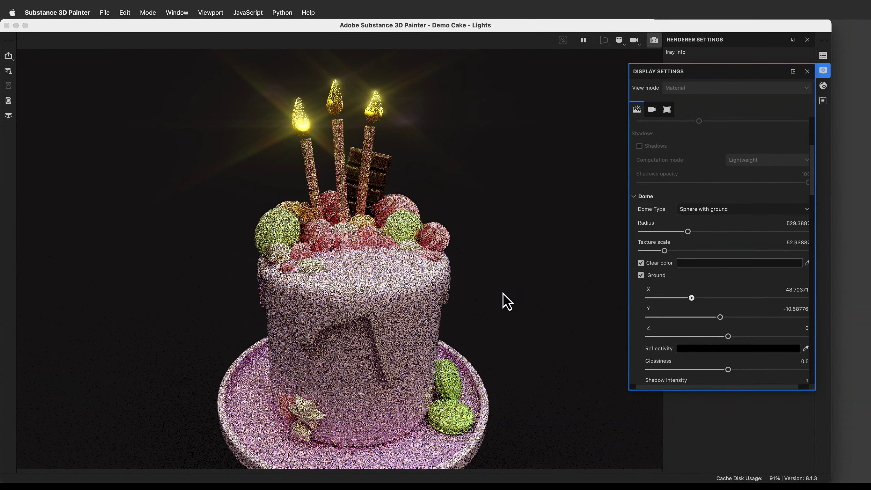
pyautogui.press('alt')
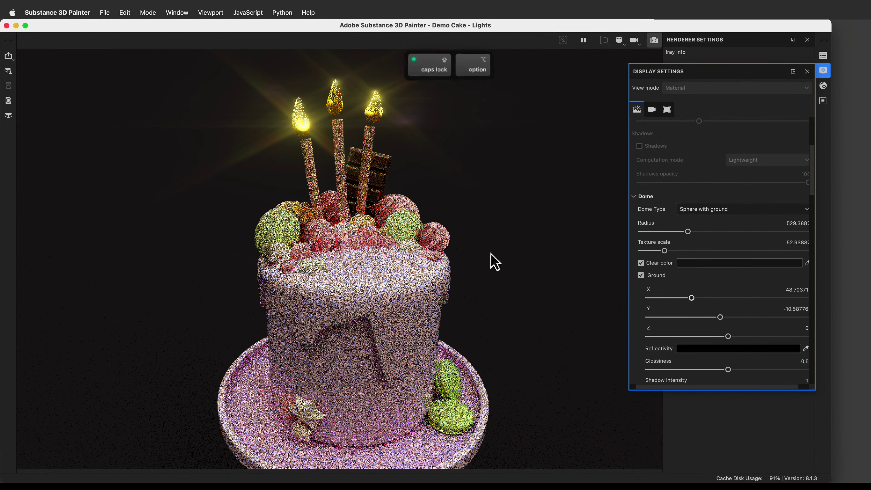
pyautogui.keyDown('alt'); pyautogui.moveTo(495, 262); pyautogui.dragTo(521, 294); pyautogui.keyUp('alt')
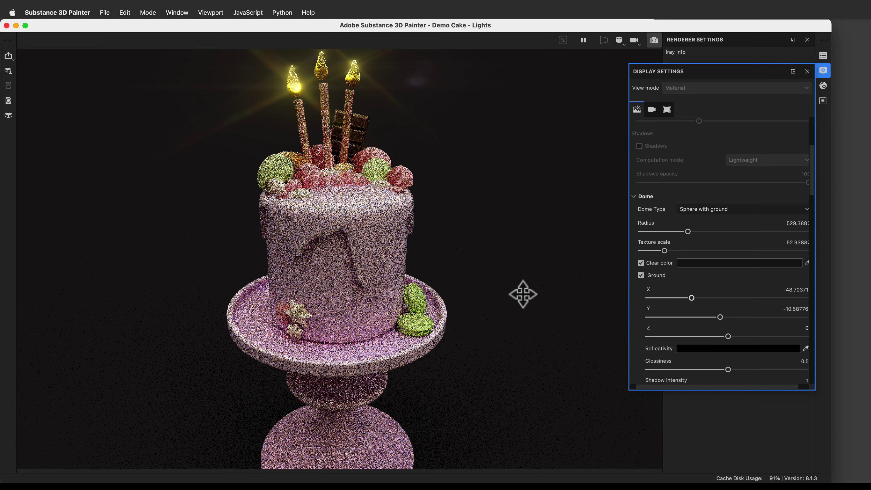
pyautogui.keyDown('alt'); pyautogui.moveTo(521, 293); pyautogui.dragTo(519, 329, button='right'); pyautogui.keyUp('alt')
pyautogui.moveTo(504, 278)
pyautogui.keyDown('alt'); pyautogui.mouseDown()
pyautogui.moveTo(502, 265)
pyautogui.moveTo(507, 286)
pyautogui.mouseUp(); pyautogui.keyUp('alt')
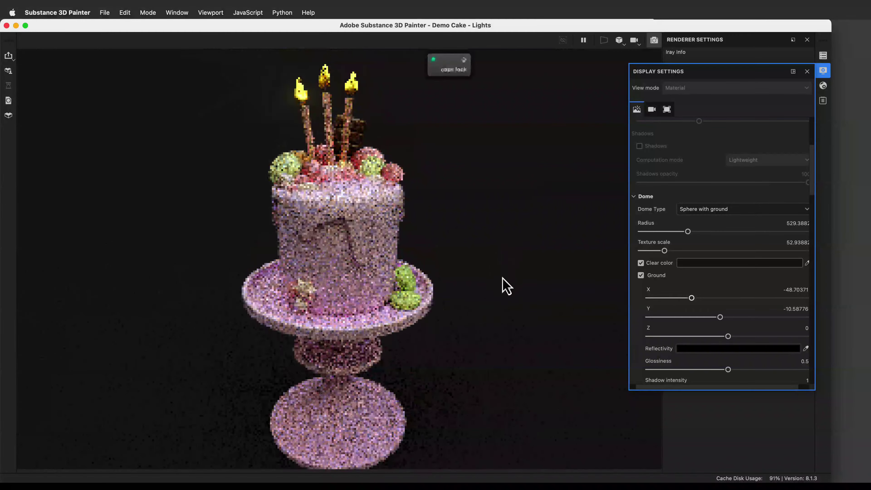
pyautogui.keyDown('alt'); pyautogui.moveTo(507, 286); pyautogui.dragTo(521, 284, button='right'); pyautogui.keyUp('alt')
pyautogui.scroll(-3, 690, 302)
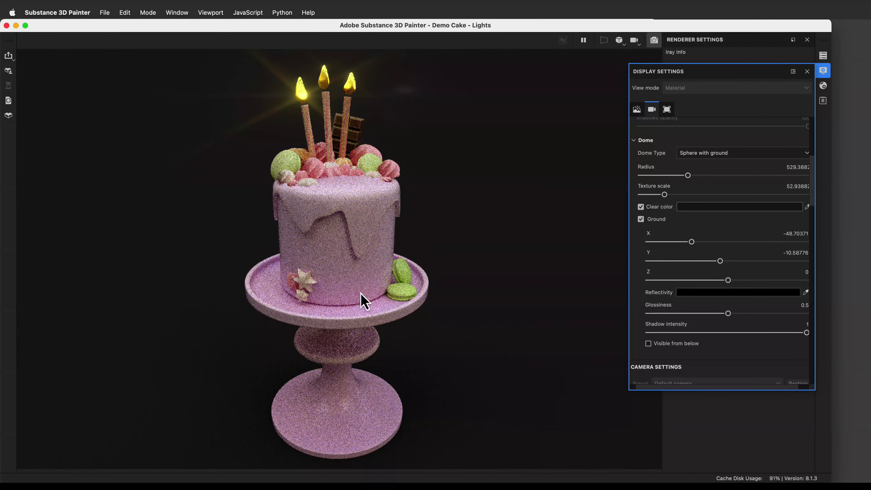
# - Raise the glare luminance around the candle flames to about 6
pyautogui.scroll(-6, 728, 311)
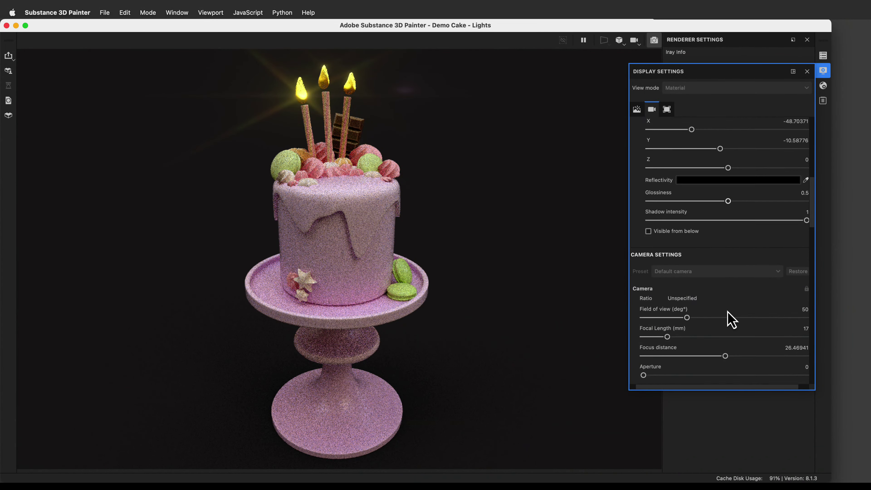
pyautogui.scroll(-3, 729, 314)
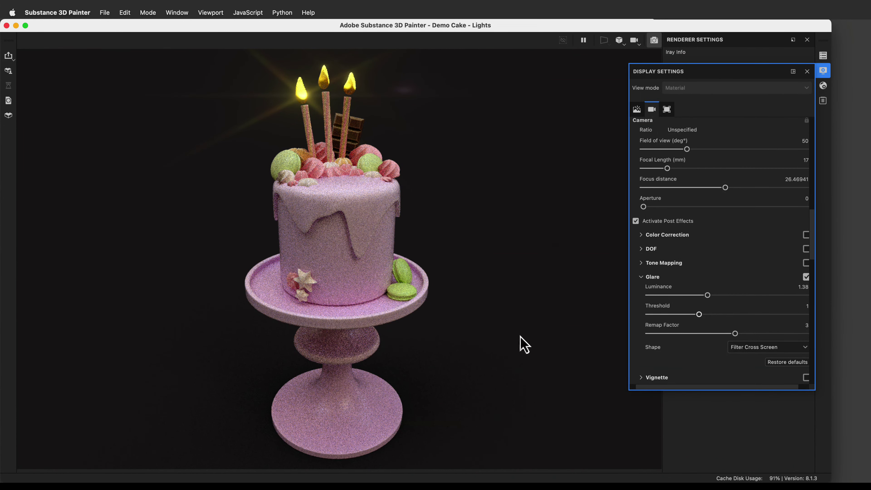
pyautogui.keyDown('alt'); pyautogui.moveTo(511, 389); pyautogui.dragTo(502, 383); pyautogui.keyUp('alt')
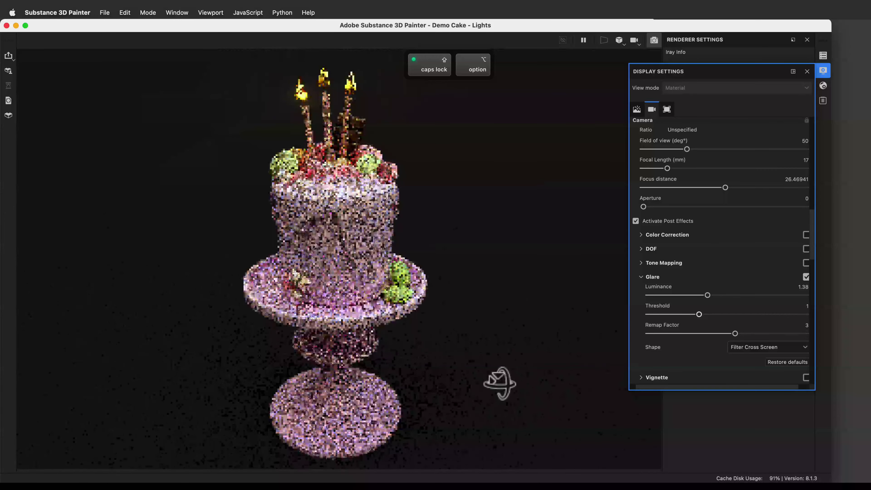
pyautogui.scroll(-2, 767, 323)
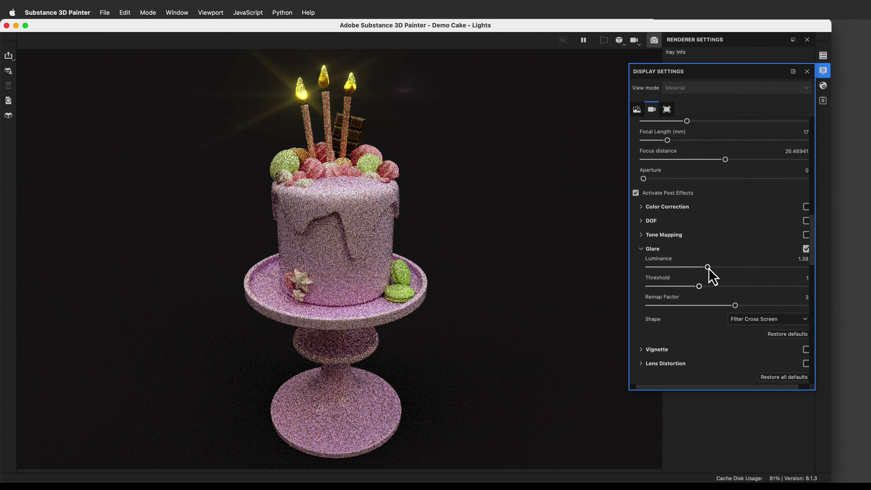
pyautogui.moveTo(713, 269); pyautogui.dragTo(717, 269)
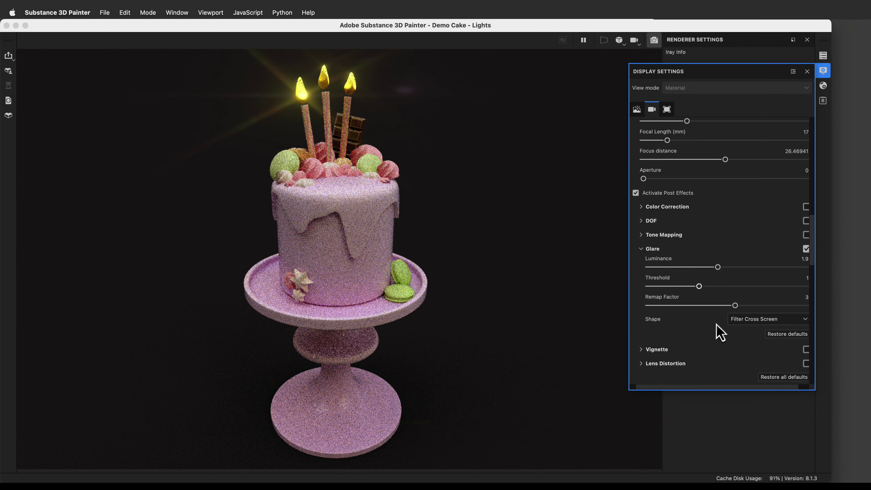
pyautogui.moveTo(718, 267); pyautogui.dragTo(710, 287)
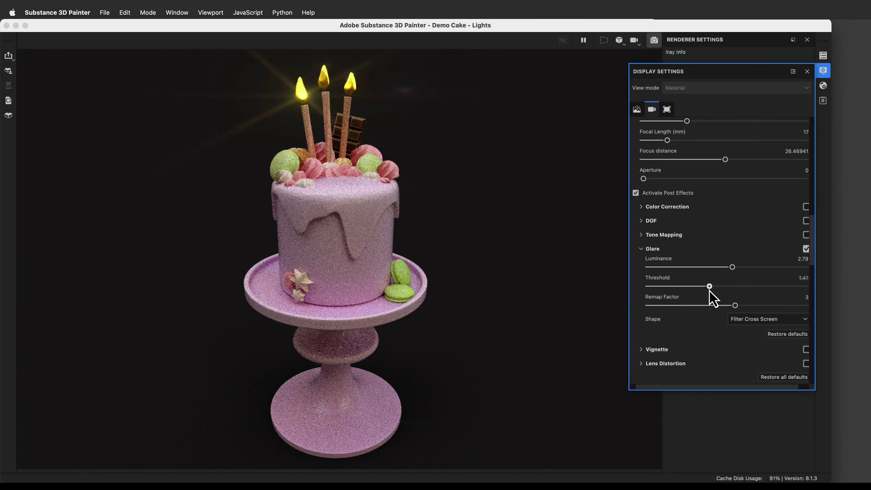
pyautogui.scroll(-5, 716, 324)
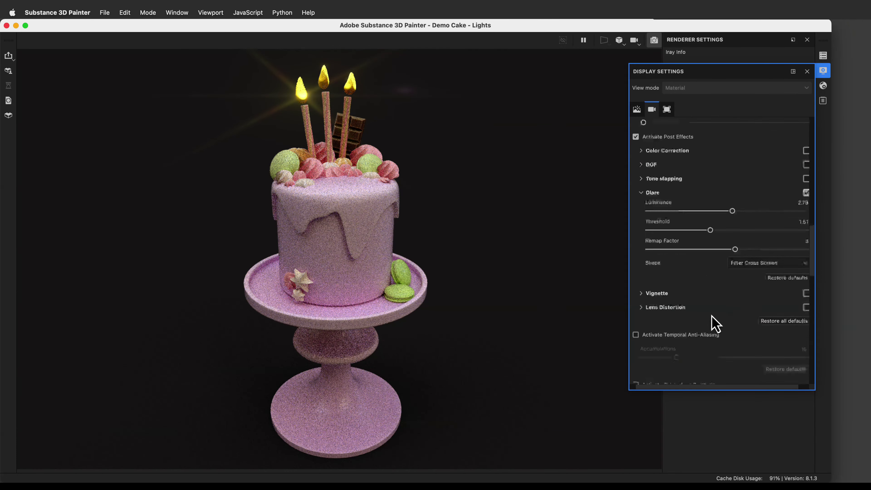
pyautogui.scroll(-4, 716, 324)
pyautogui.scroll(-11, 716, 325)
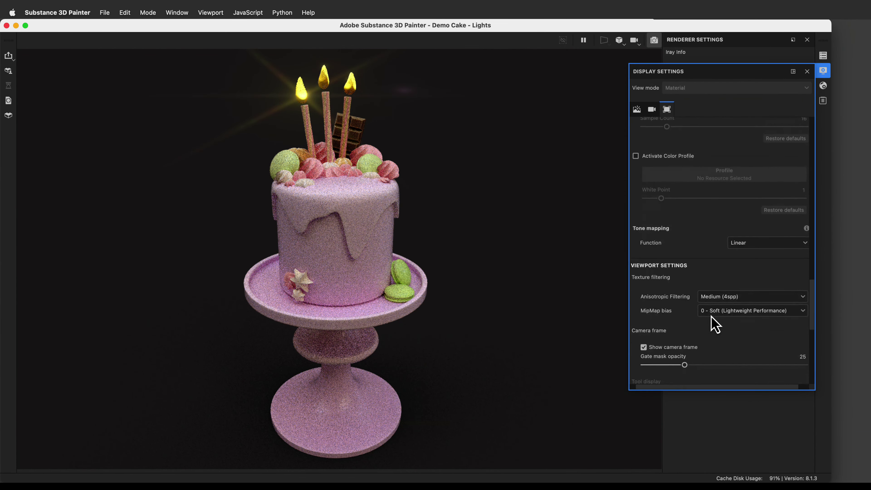
pyautogui.scroll(-2, 716, 325)
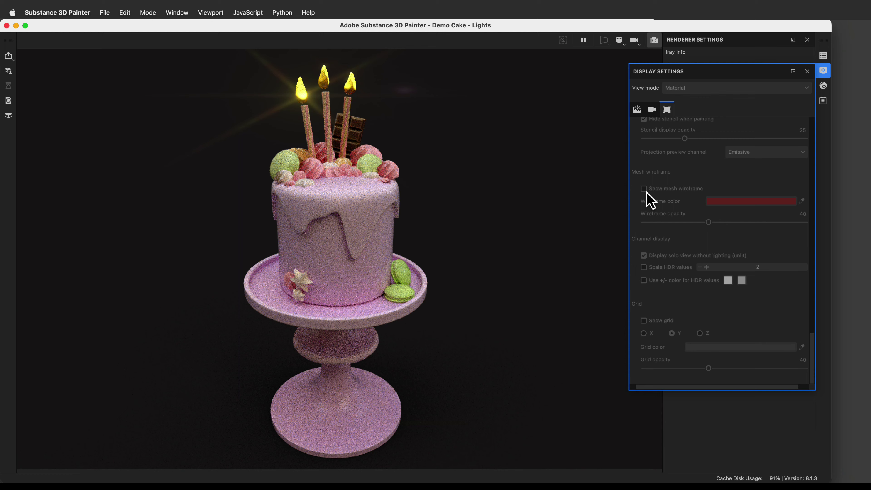
pyautogui.scroll(10, 650, 200)
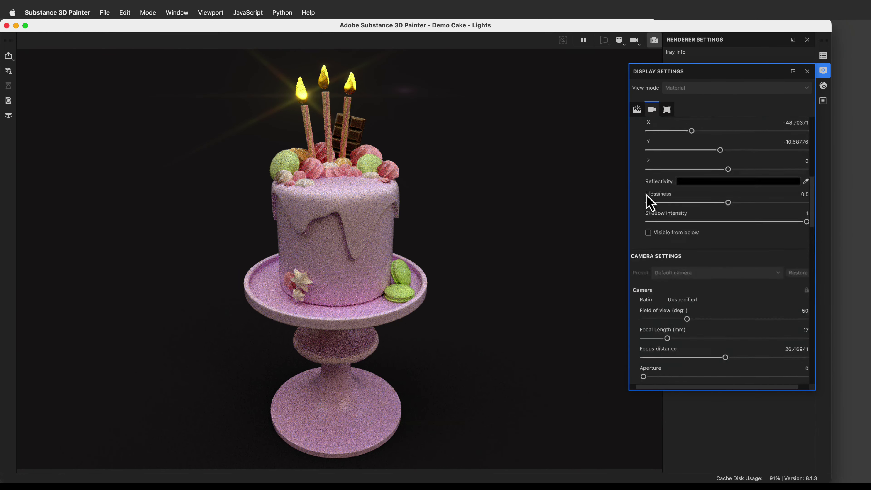
pyautogui.scroll(5, 650, 200)
pyautogui.scroll(-6, 695, 265)
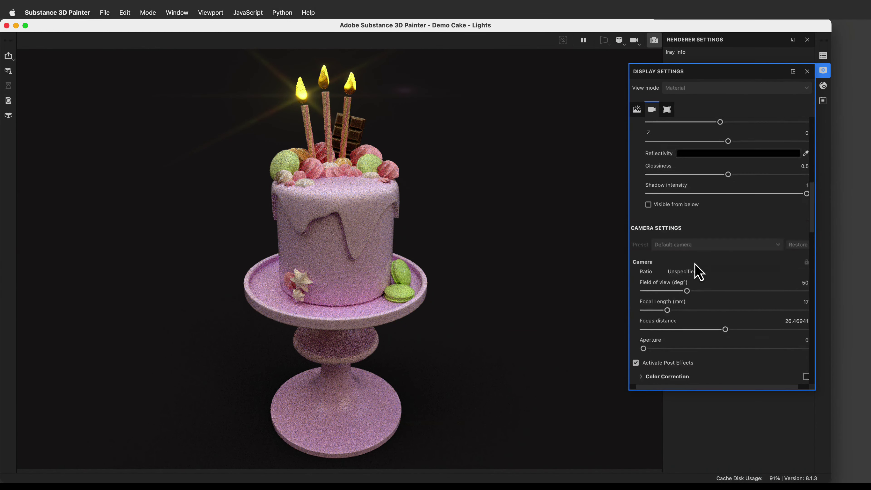
pyautogui.scroll(-5, 698, 252)
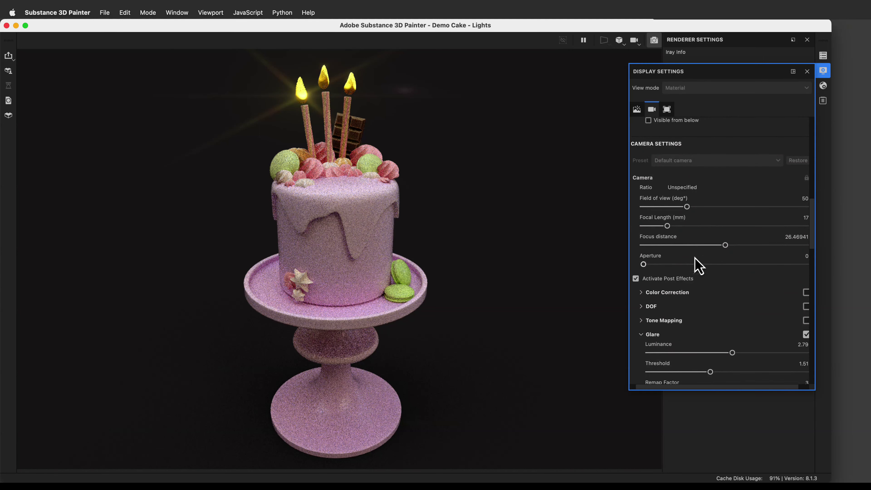
pyautogui.scroll(-2, 781, 298)
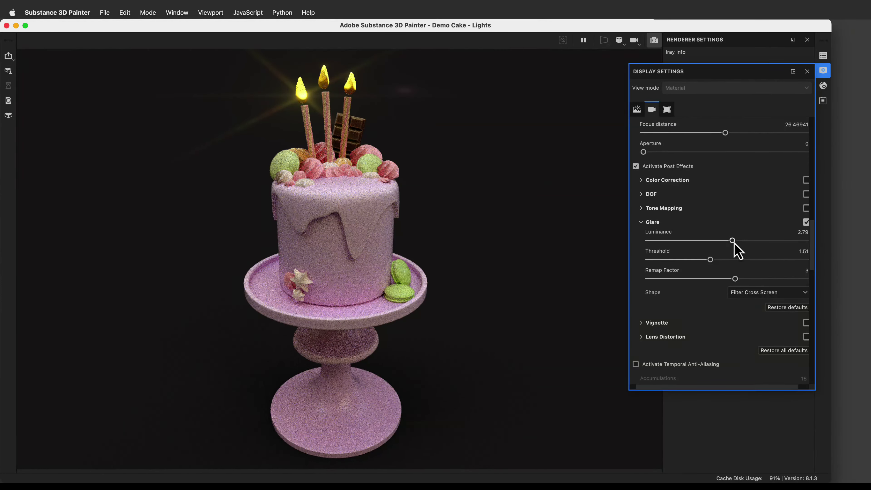
pyautogui.moveTo(734, 244); pyautogui.dragTo(773, 243)
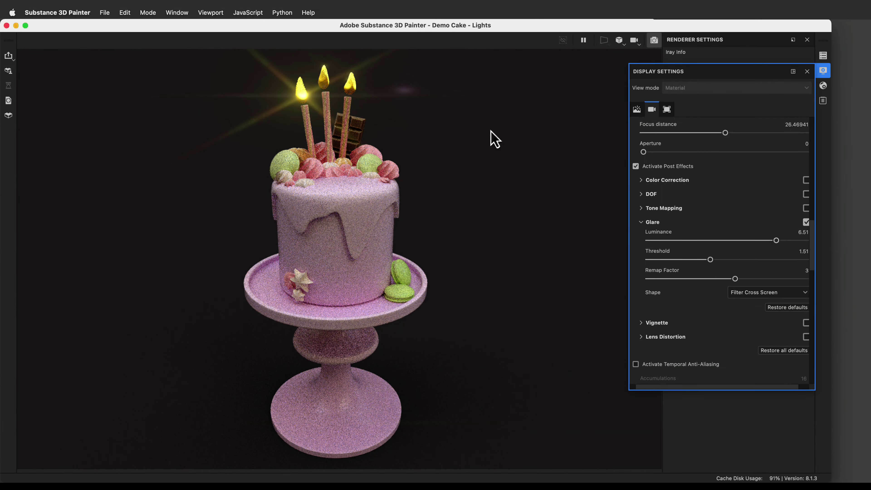
# - Raise the glare threshold to 1.1, reframe the cake, and push glare luminance to 7.2
pyautogui.press('capslock')
pyautogui.press('alt')
pyautogui.keyDown('alt'); pyautogui.moveTo(475, 292); pyautogui.dragTo(467, 286); pyautogui.keyUp('alt')
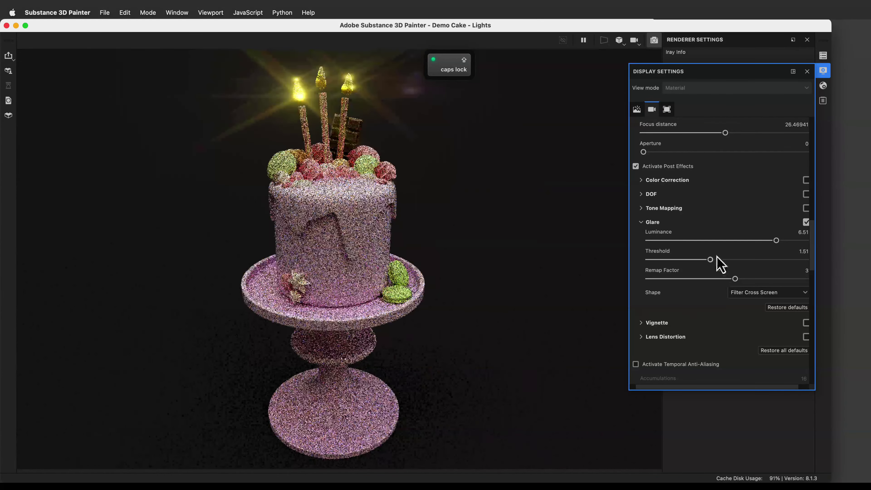
pyautogui.moveTo(710, 260)
pyautogui.mouseDown()
pyautogui.moveTo(741, 264)
pyautogui.moveTo(702, 263)
pyautogui.mouseUp()
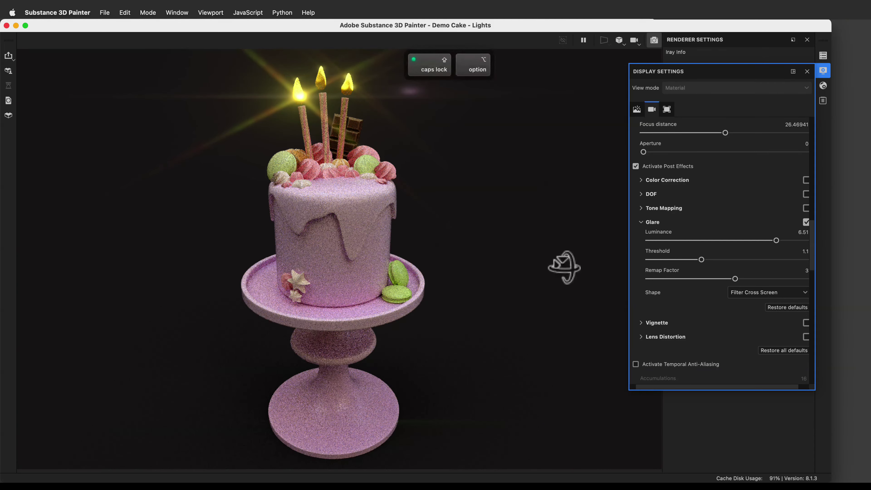
pyautogui.keyDown('alt'); pyautogui.moveTo(564, 262); pyautogui.dragTo(564, 273); pyautogui.keyUp('alt')
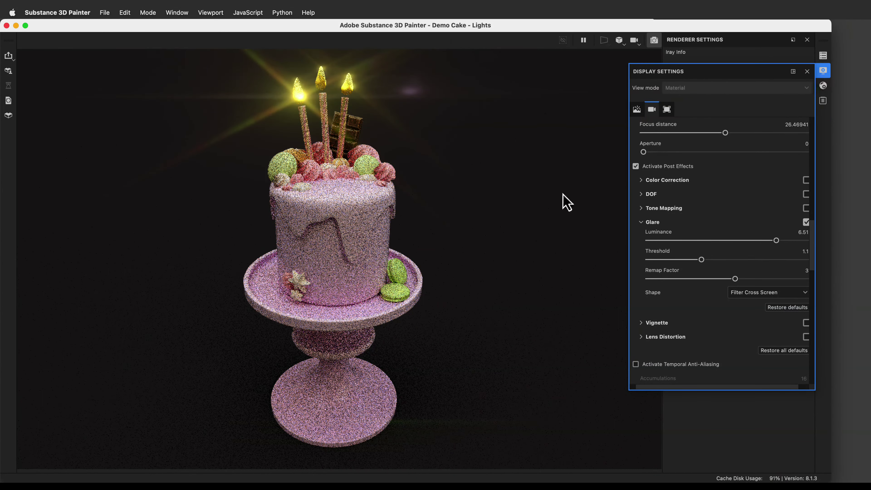
pyautogui.keyDown('alt'); pyautogui.moveTo(567, 202); pyautogui.dragTo(568, 215); pyautogui.keyUp('alt')
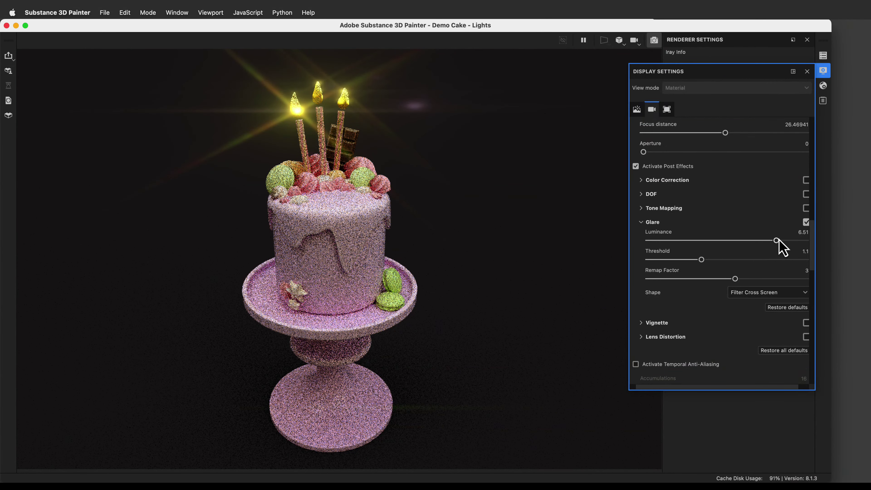
pyautogui.moveTo(779, 241); pyautogui.dragTo(784, 243)
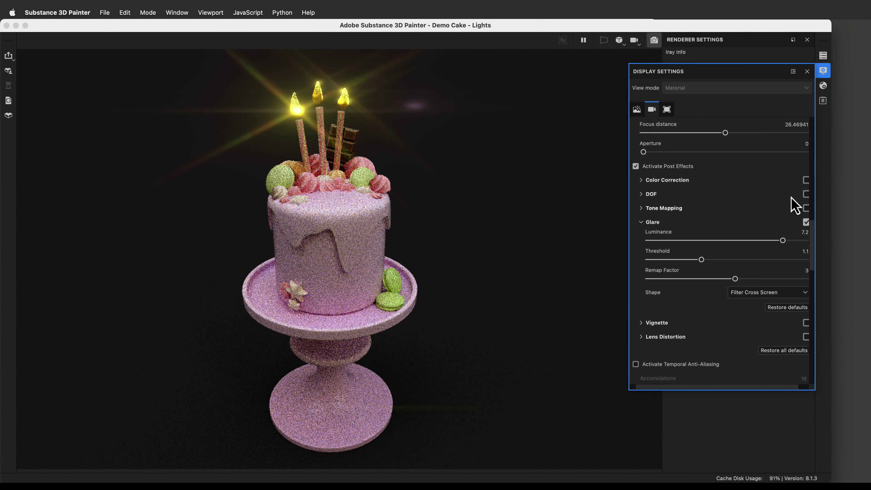
# - Give the Iray render a custom 3840×2160 resolution and a 30-minute maximum time
pyautogui.click(825, 73)
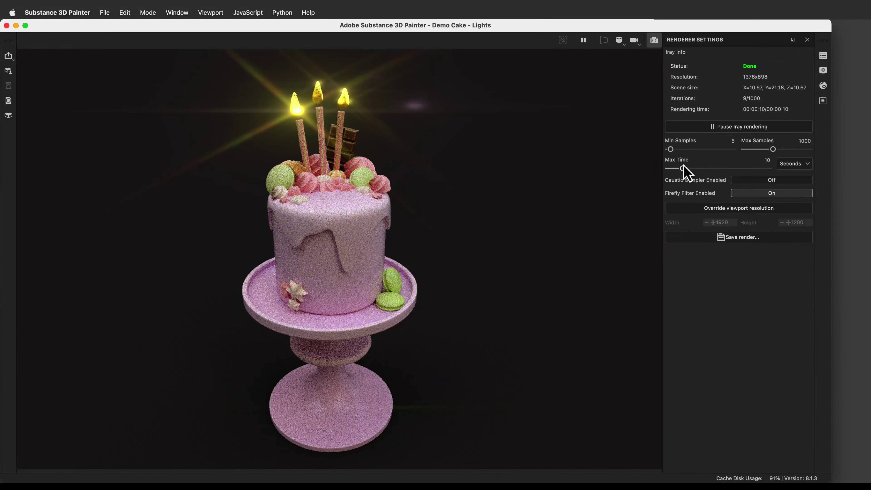
pyautogui.click(729, 208)
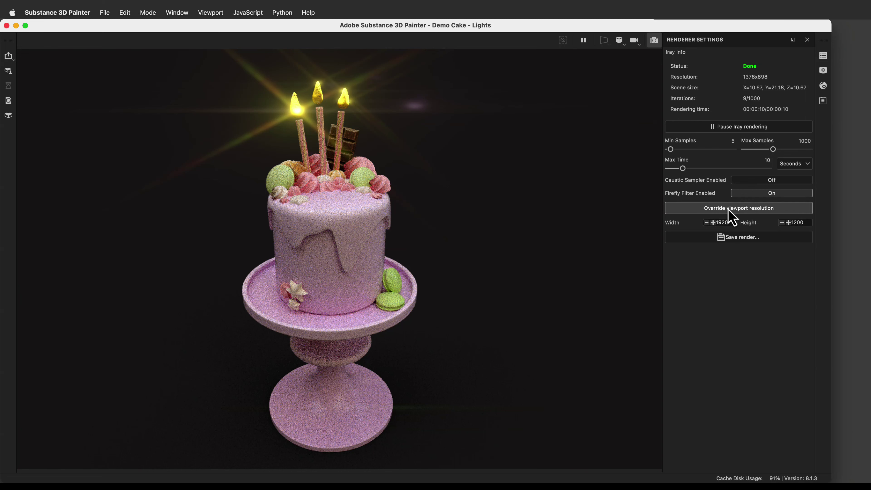
pyautogui.moveTo(730, 222); pyautogui.dragTo(707, 225)
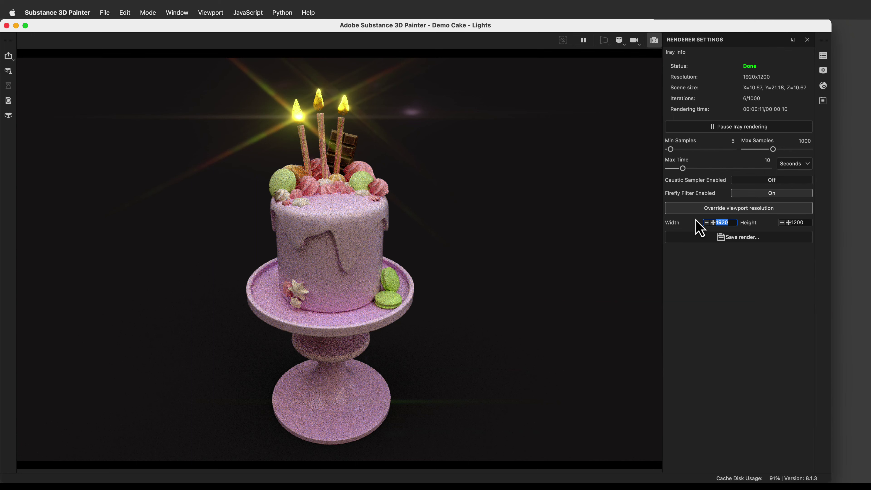
pyautogui.write('38')
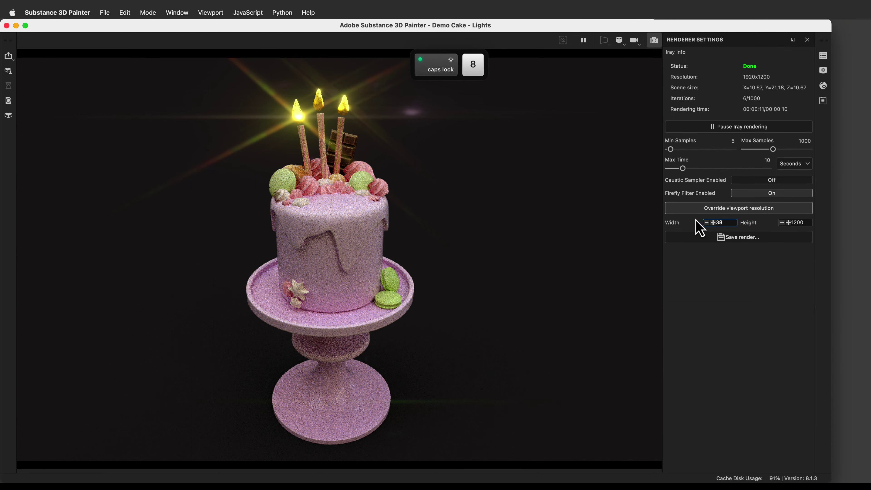
pyautogui.write('40')
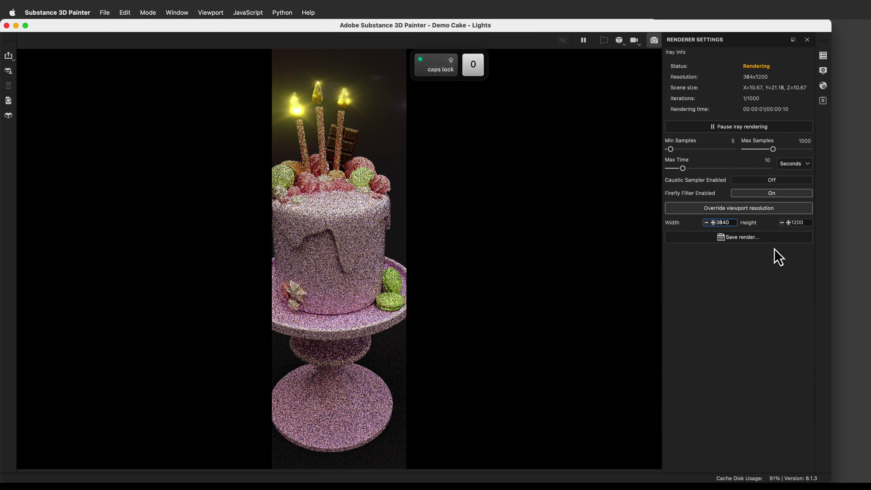
pyautogui.moveTo(809, 223); pyautogui.dragTo(789, 223)
pyautogui.write('216')
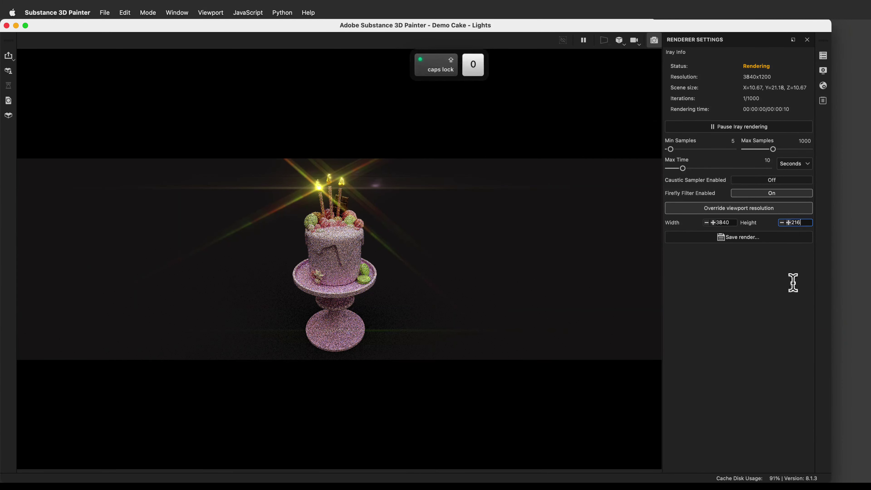
pyautogui.write('0')
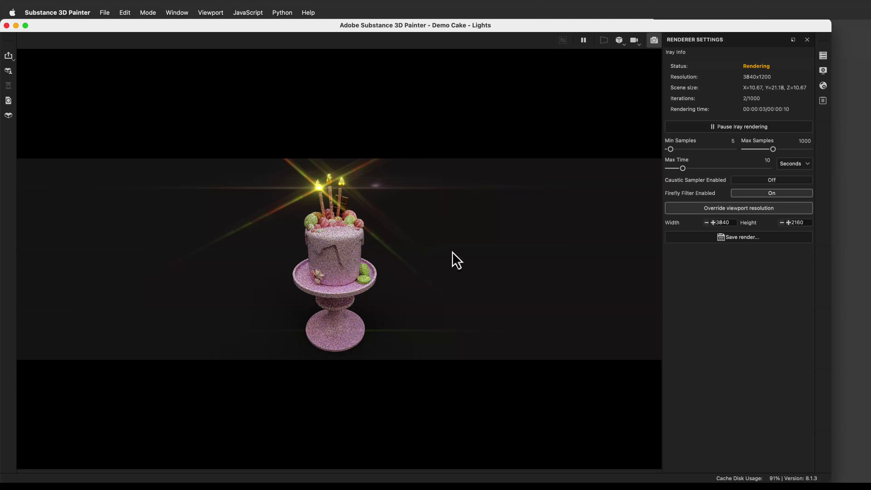
pyautogui.click(792, 164)
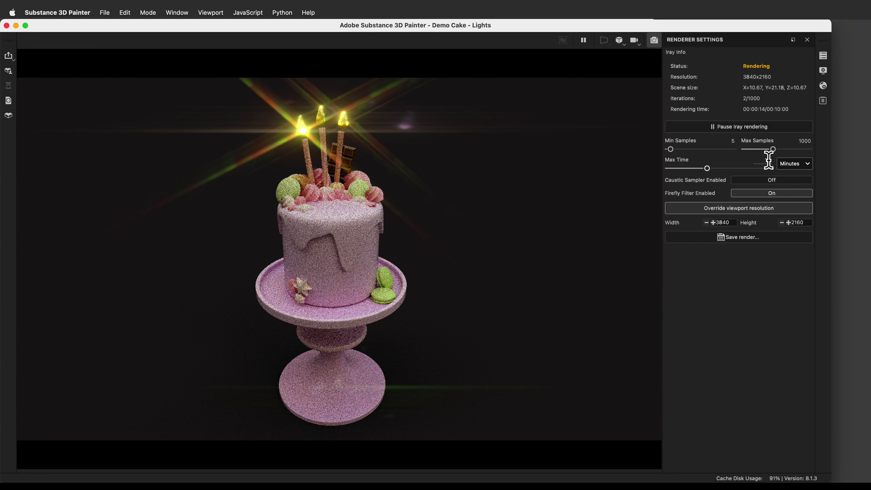
pyautogui.write('30')
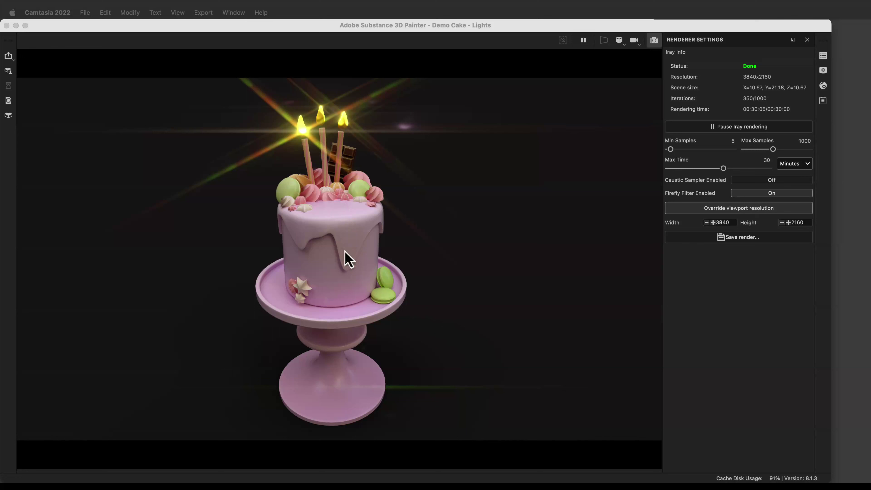
# - Save the finished 4K Iray render as a JPEG named Render1
pyautogui.click(716, 254)
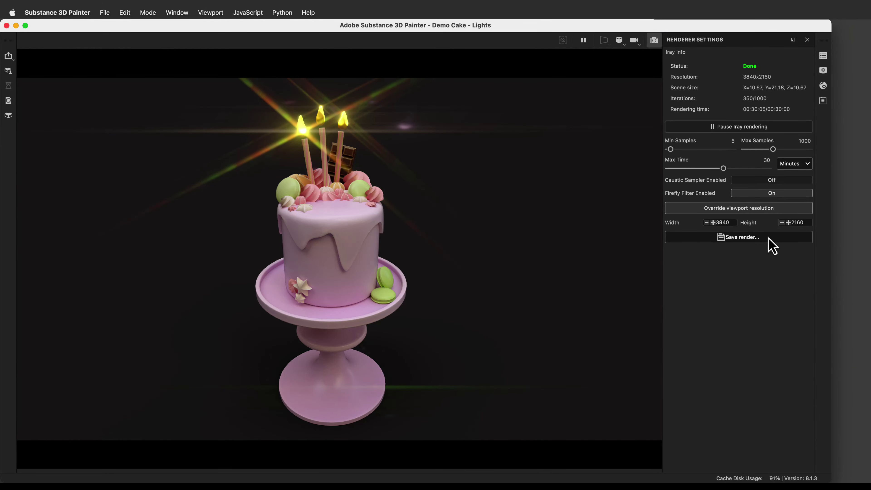
pyautogui.click(758, 241)
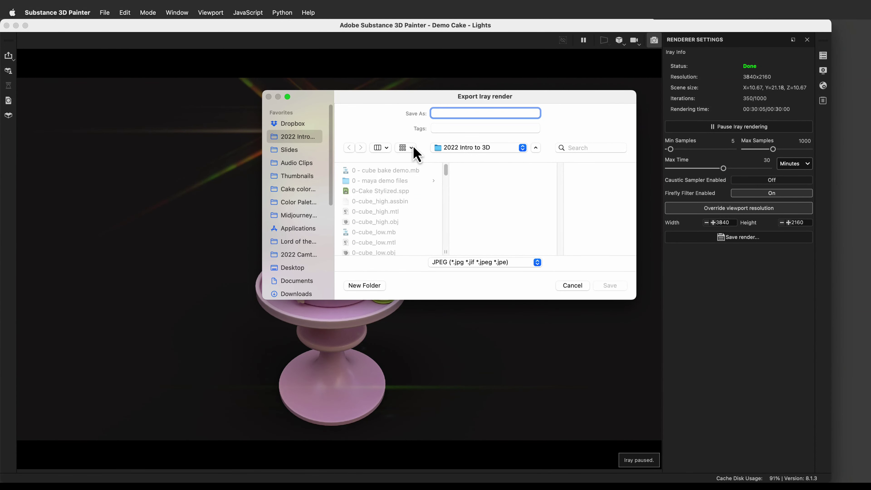
pyautogui.write('Render1')
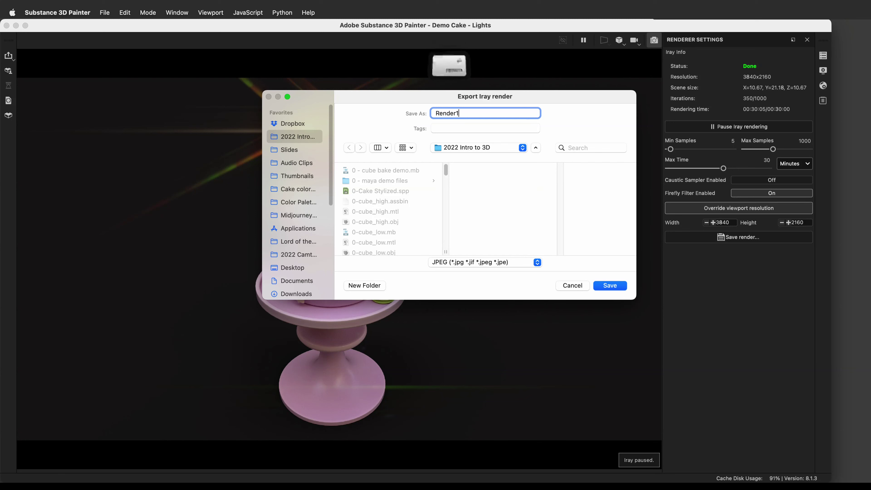
pyautogui.press('Return')
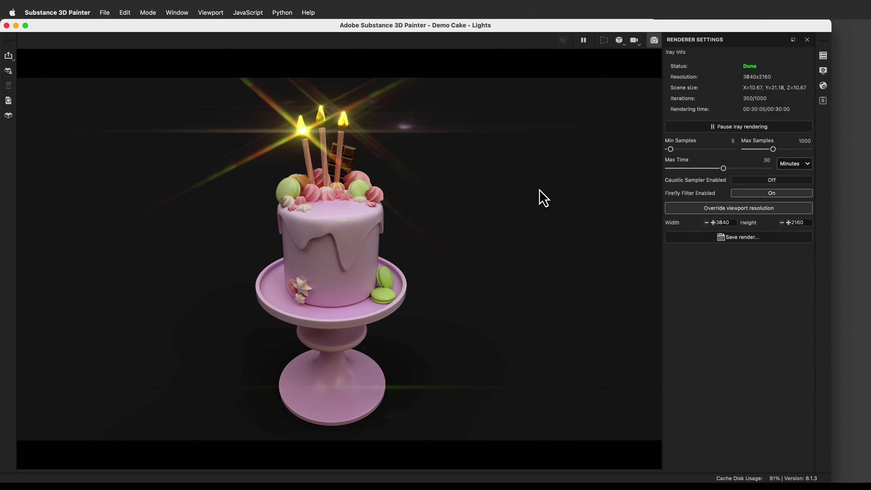
pyautogui.click(823, 70)
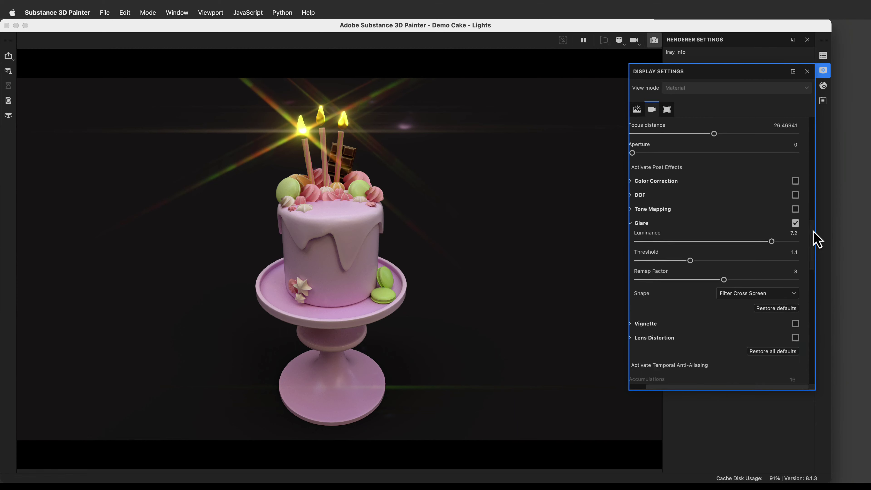
# - Switch the environment map to Canopus Ground and close Display Settings to watch the render
pyautogui.moveTo(815, 239); pyautogui.dragTo(817, 120)
pyautogui.click(741, 153)
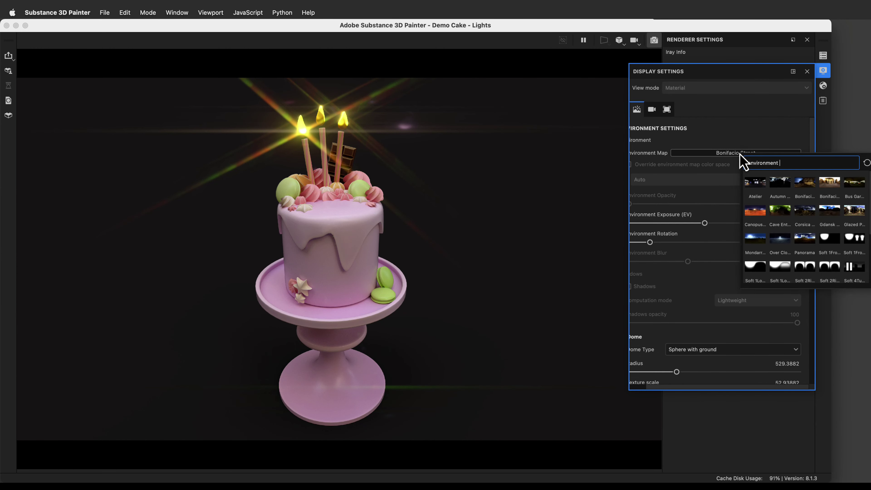
pyautogui.click(758, 212)
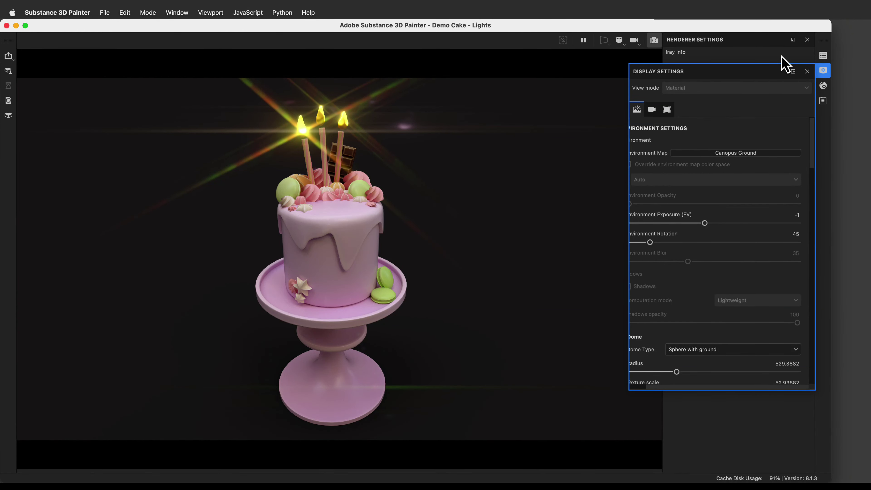
pyautogui.click(808, 72)
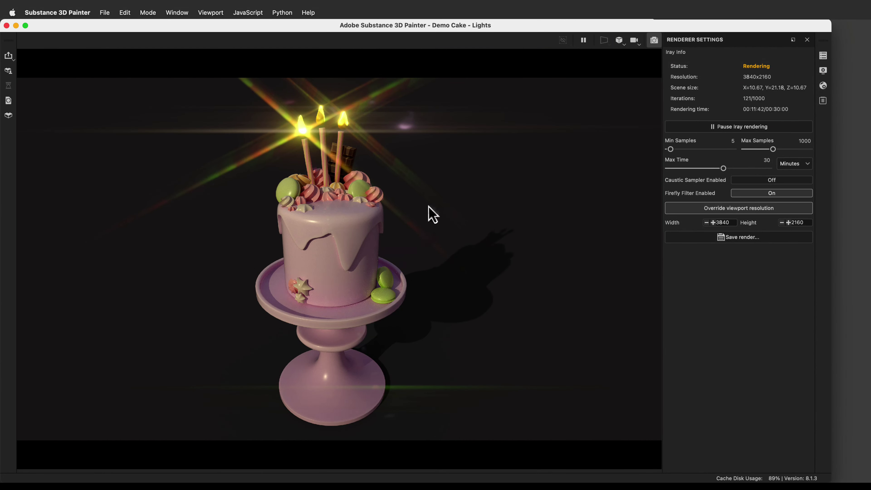
# - Reopen Display Settings and bring up the environment map picker under Environment Settings
pyautogui.click(823, 70)
pyautogui.scroll(8, 724, 234)
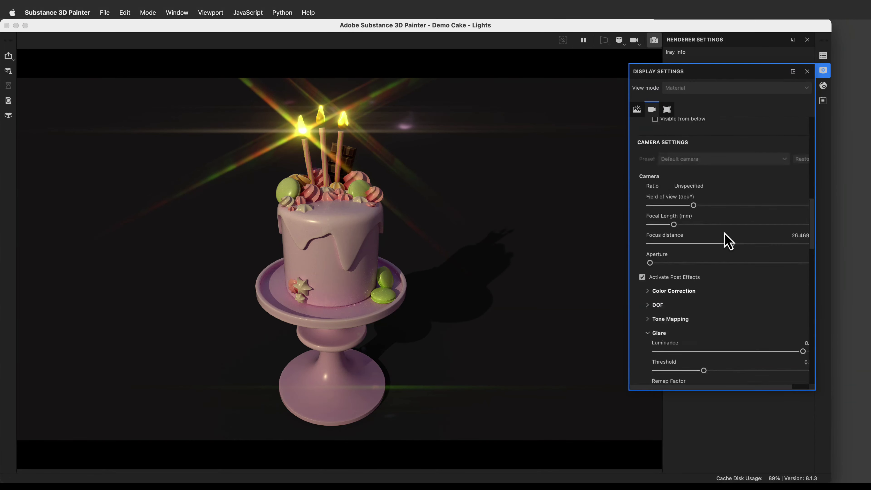
pyautogui.scroll(10, 727, 241)
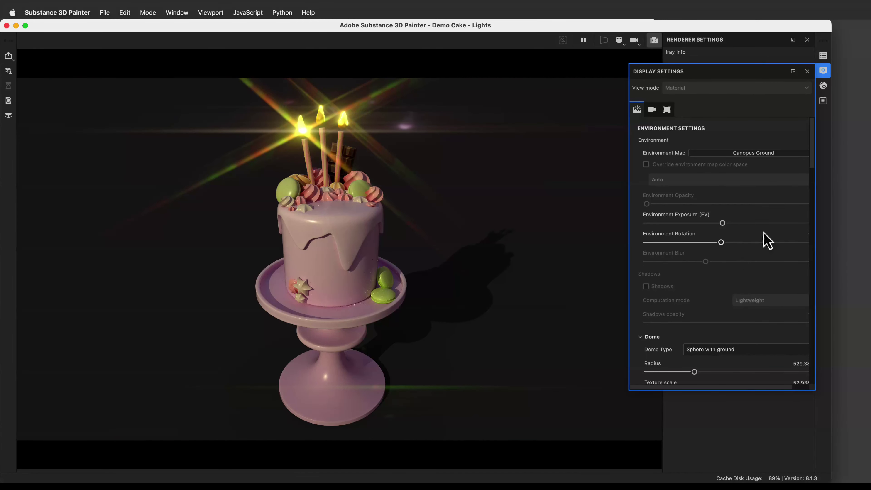
pyautogui.hscroll(3, 711, 388)
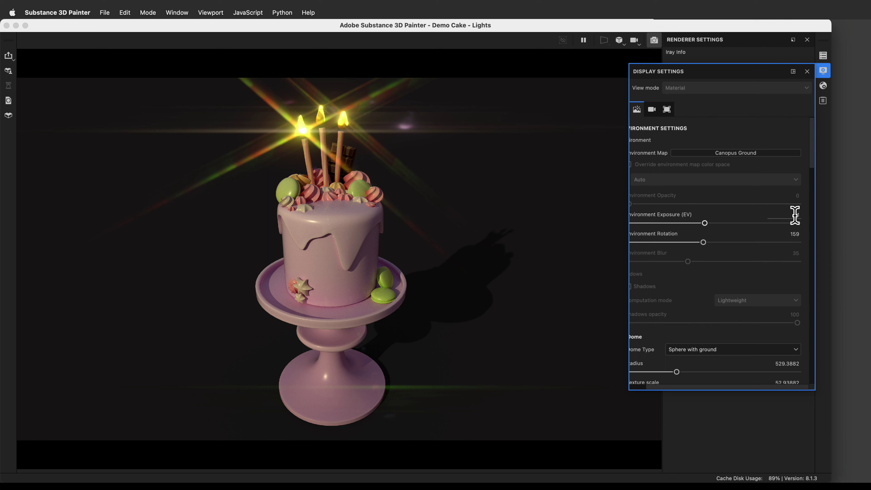
pyautogui.click(766, 158)
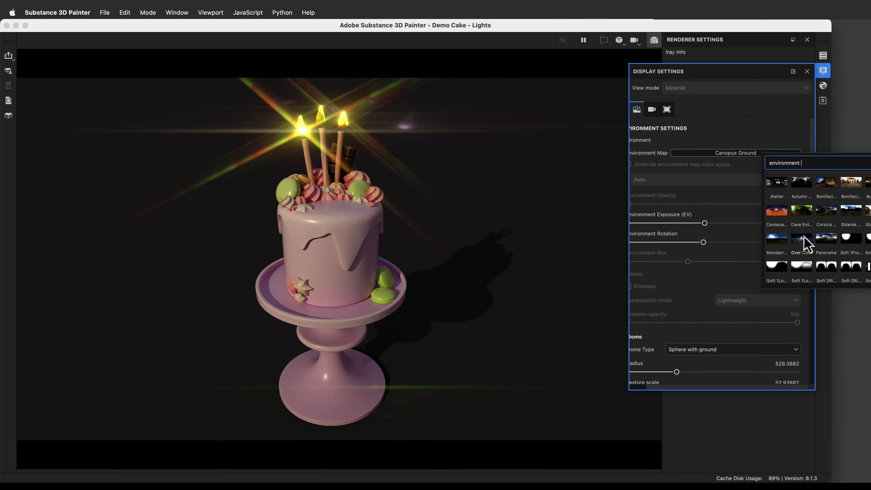
pyautogui.scroll(-3, 804, 258)
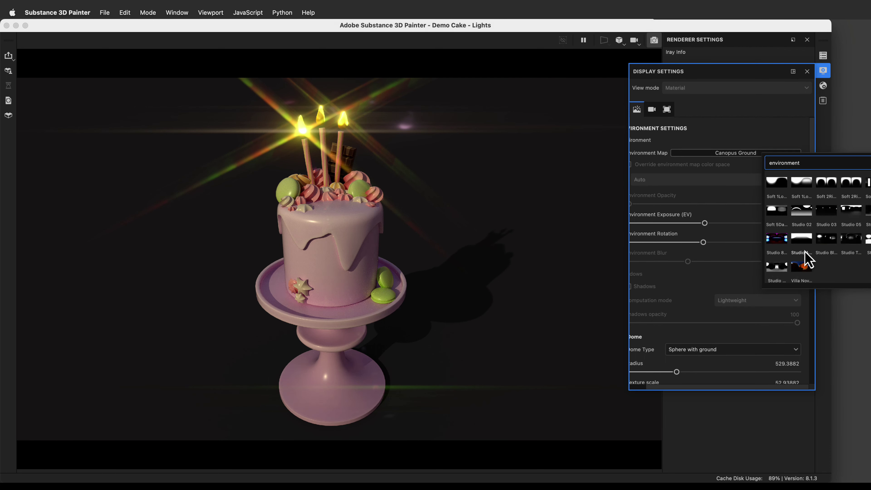
# - Choose the Soft 1Front 2Backs environment map to relight the cake
pyautogui.scroll(1, 805, 258)
pyautogui.click(777, 182)
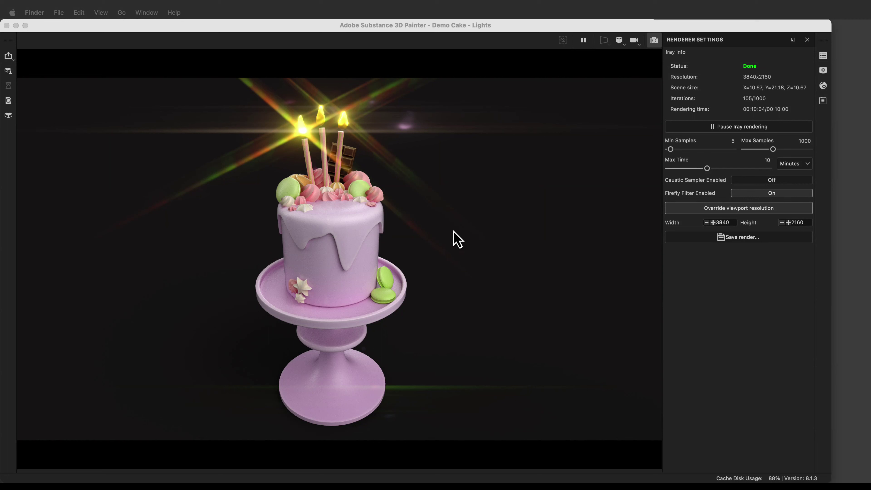
# - Save the finished 3840x2160 Iray render as the JPEG file render2
pyautogui.click(749, 241)
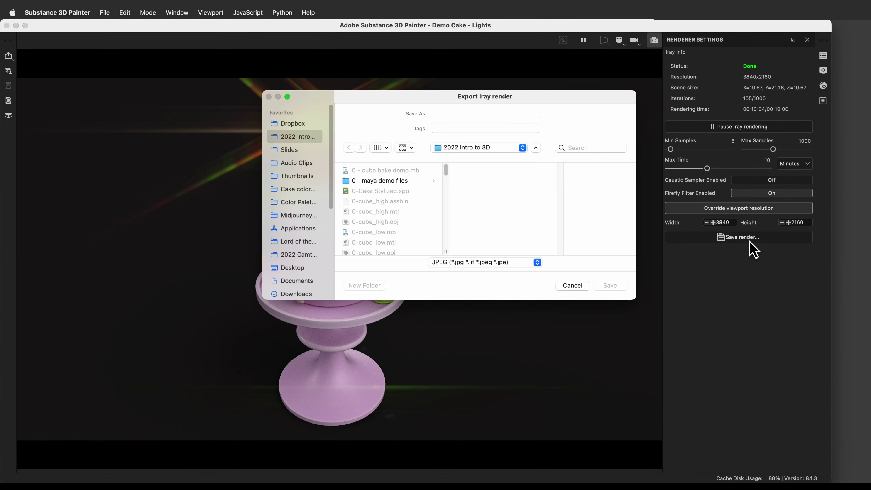
pyautogui.write('render2')
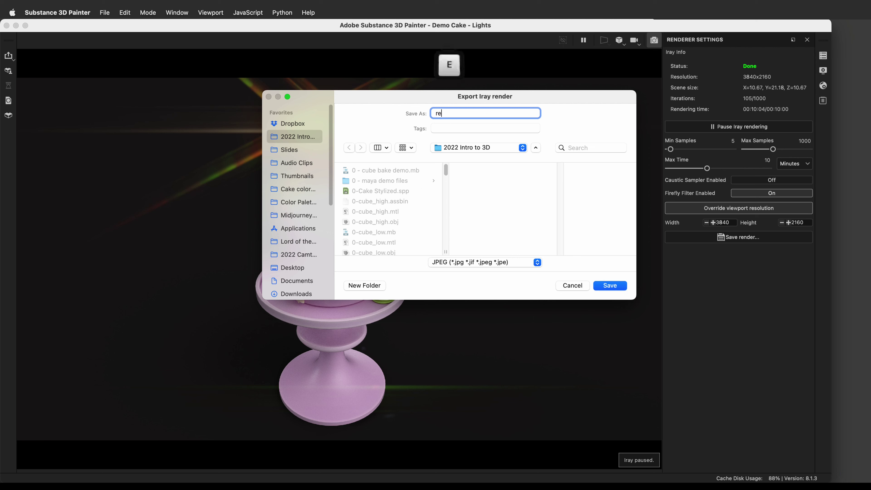
pyautogui.press('Return')
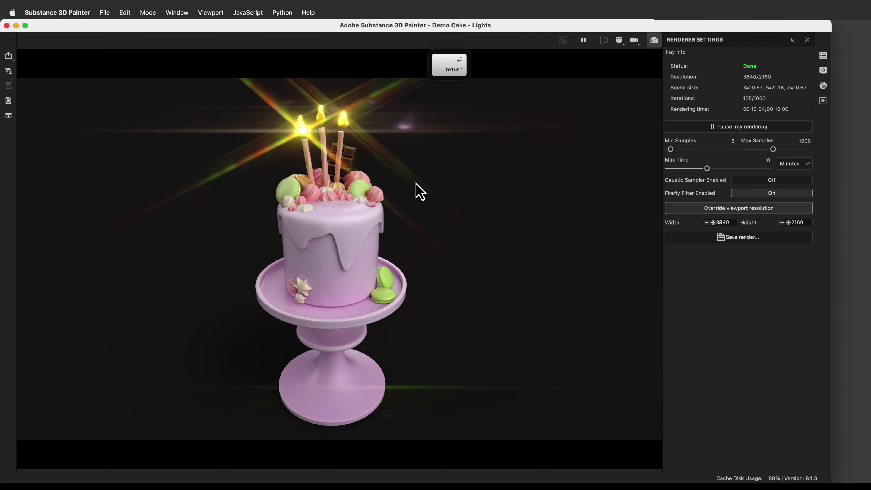